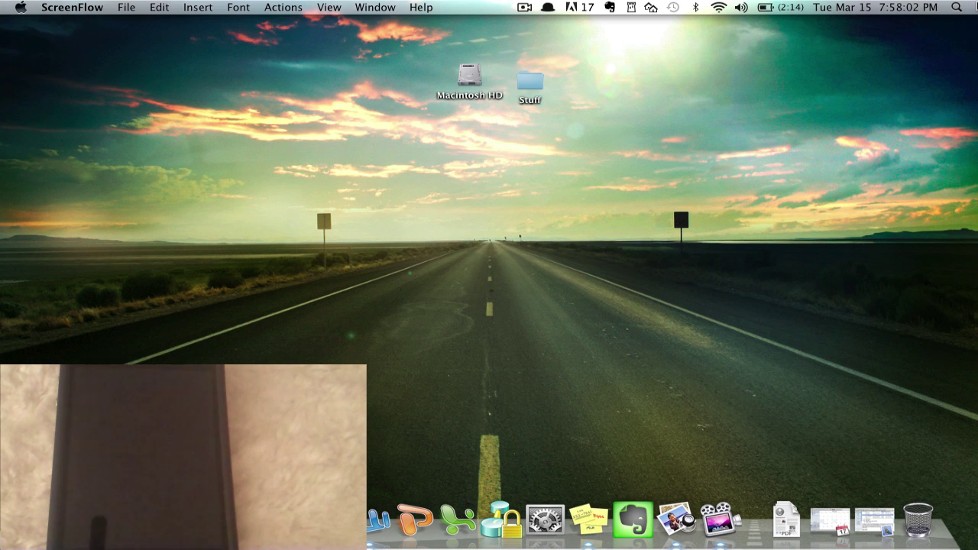
Step: Launch DiskAid through Spotlight by searching 'scdisk'
left_click(969, 5)
type("sc")
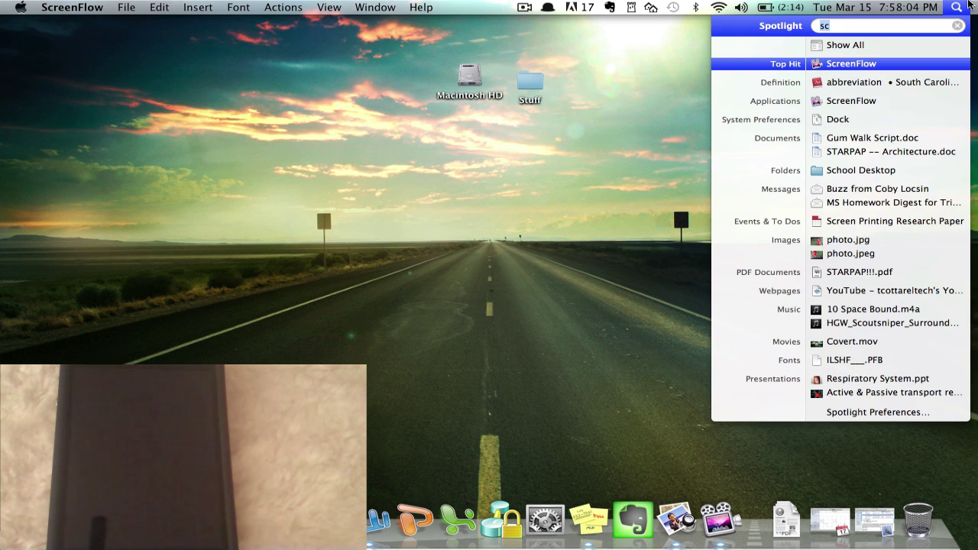
type("disk")
key("Return")
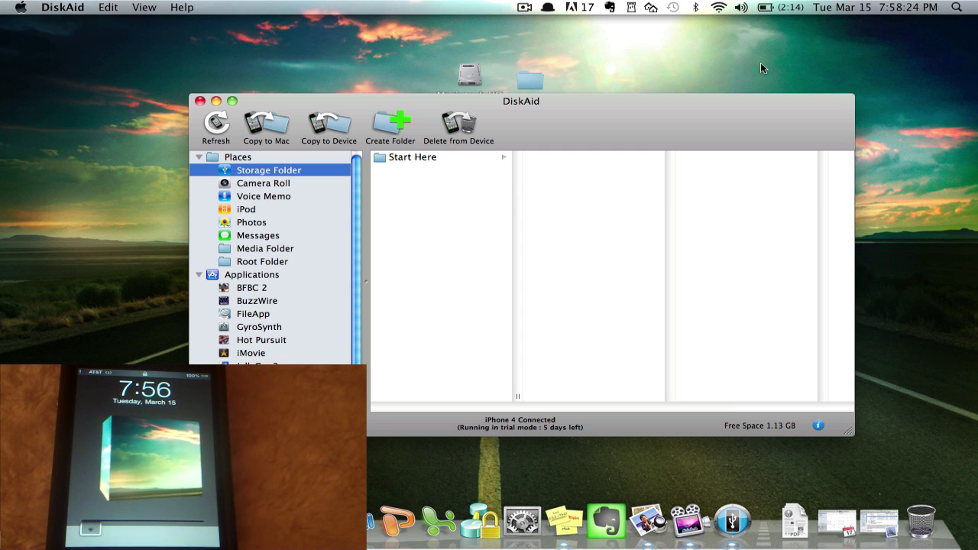
Step: Open the iPhone's Root Folder in DiskAid, accepting the Root Partition warning
left_click_drag(627, 129, 613, 117)
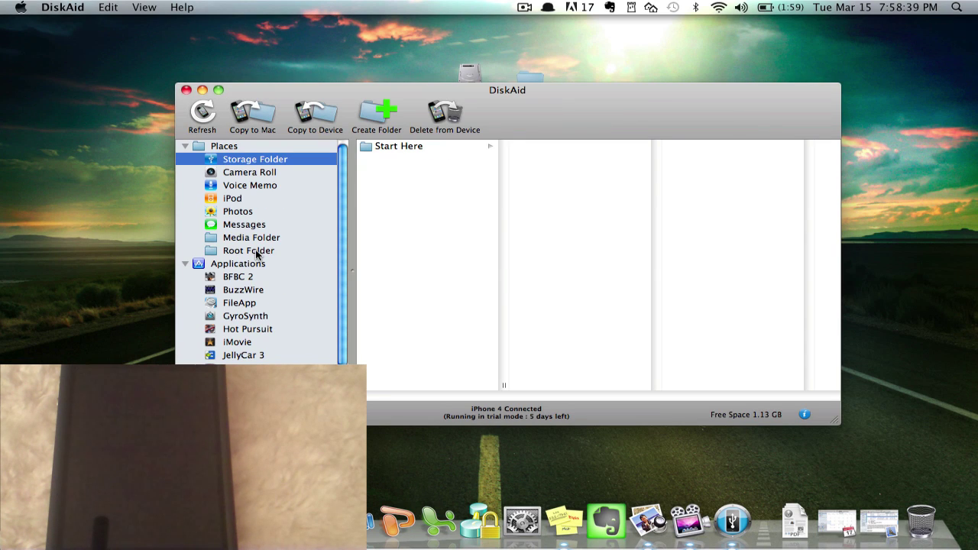
left_click(258, 255)
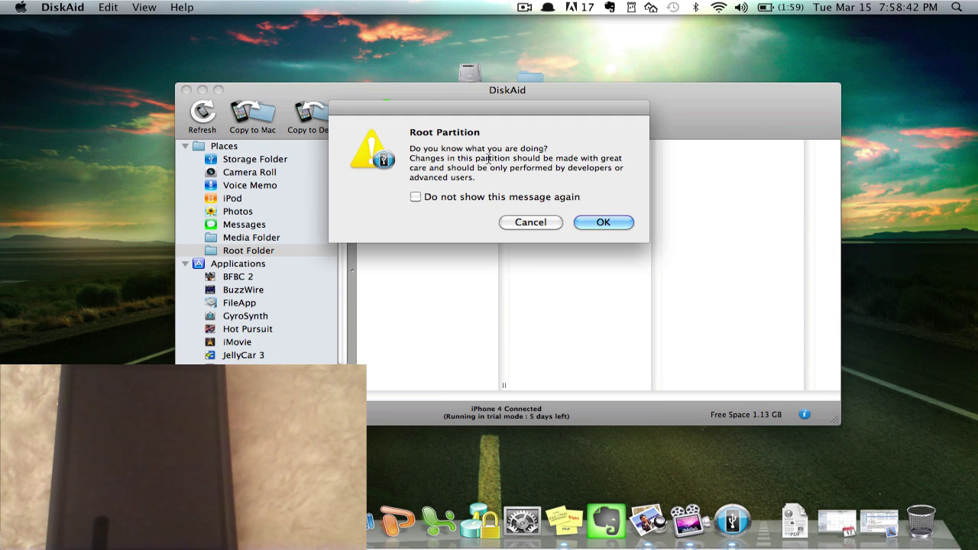
key("Return")
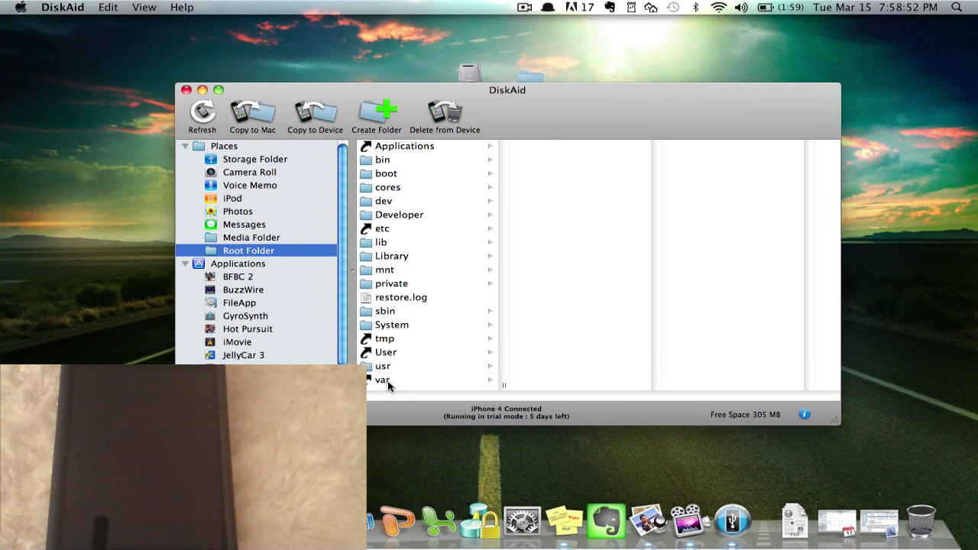
Step: Browse var > stash > Themes.23gW1A > Prestige-Facet-LS.theme > Images
left_click(387, 380)
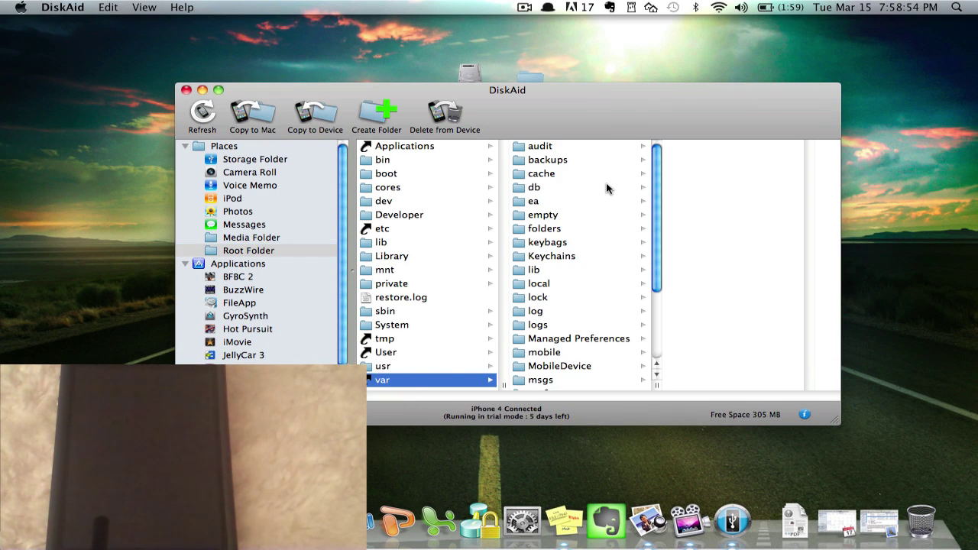
scroll(607, 188, "down", 3)
scroll(607, 188, "down", 5)
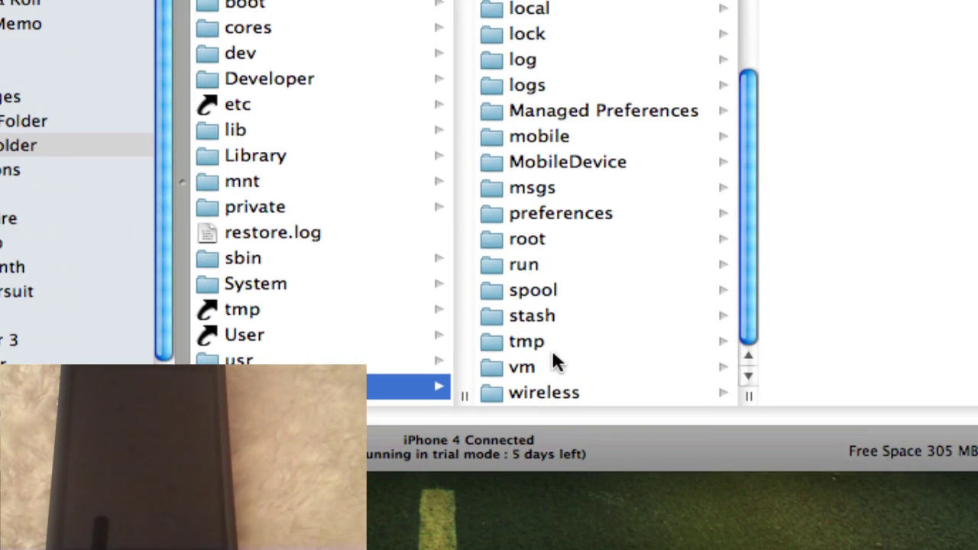
left_click(551, 320)
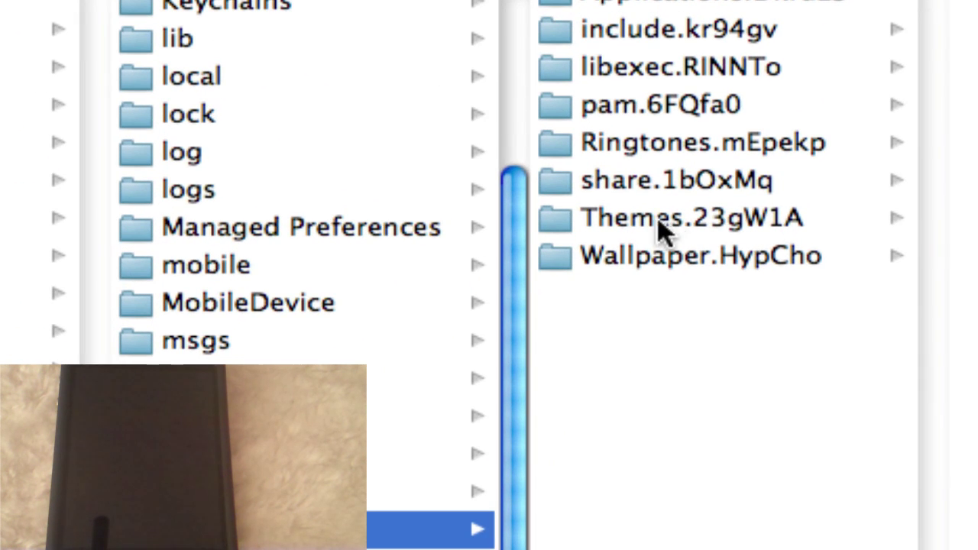
left_click(747, 226)
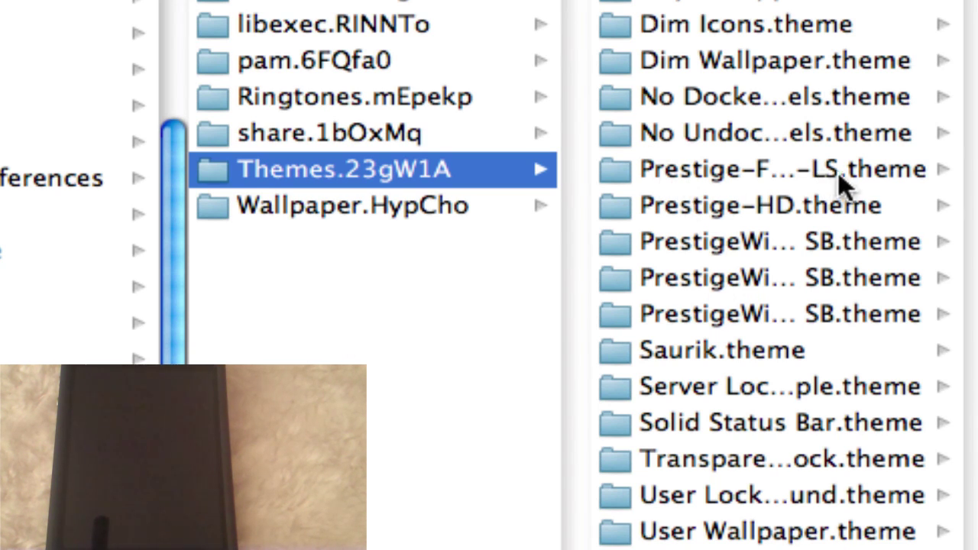
left_click(867, 173)
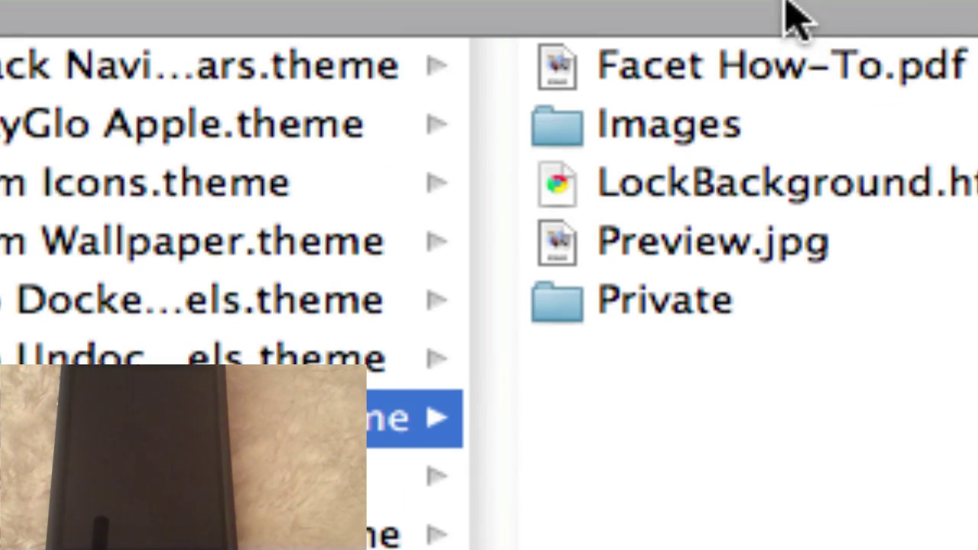
left_click(775, 124)
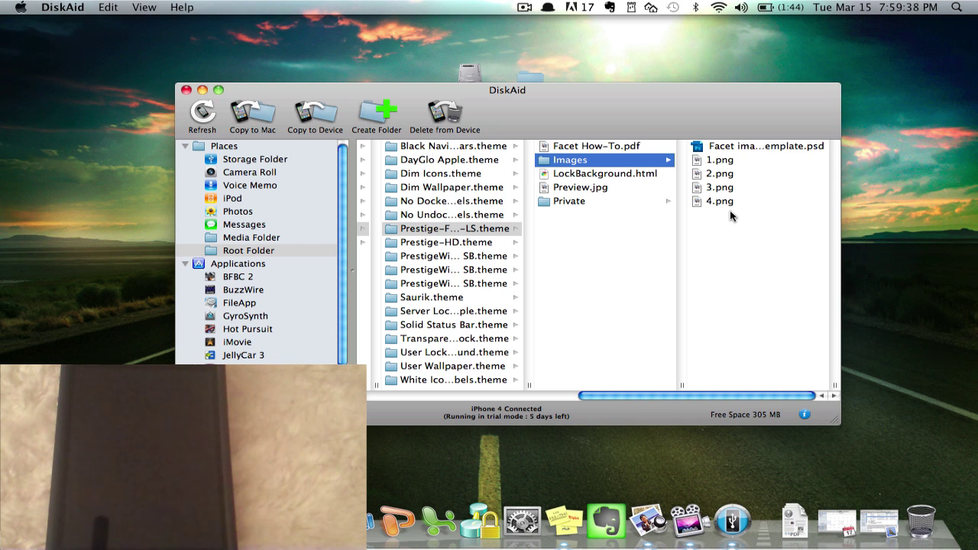
Step: Capture four region screenshots of the desktop with Cmd-Shift-4
key("F11")
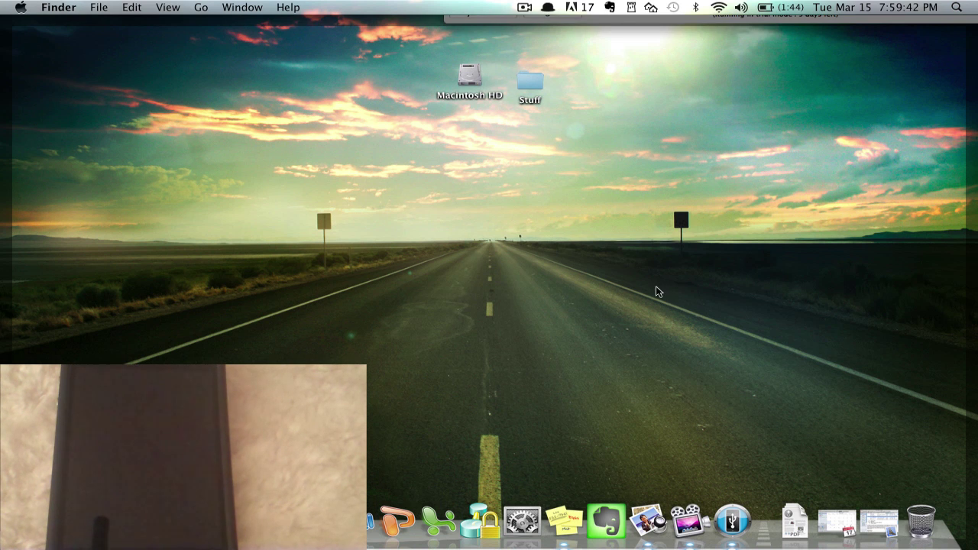
left_click_drag(330, 353, 428, 404)
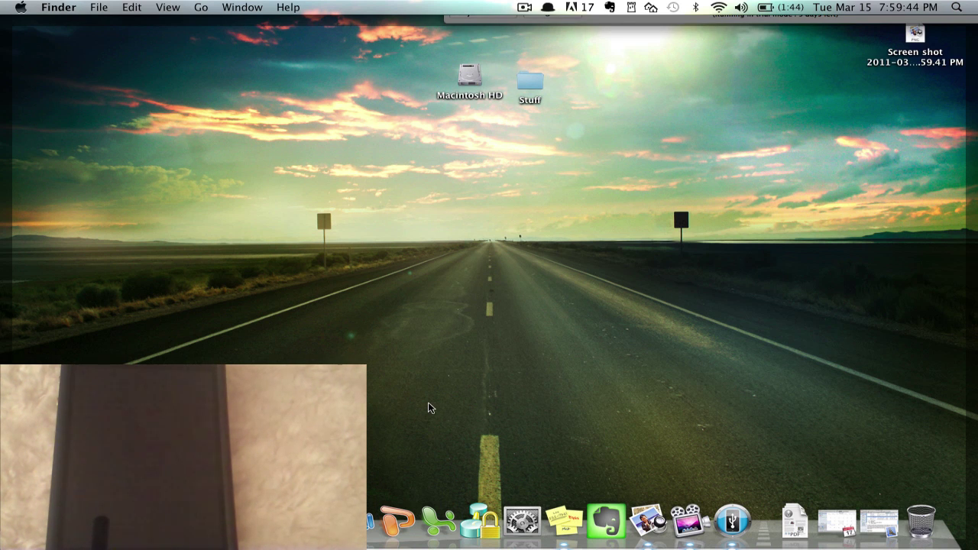
left_click_drag(367, 341, 440, 409)
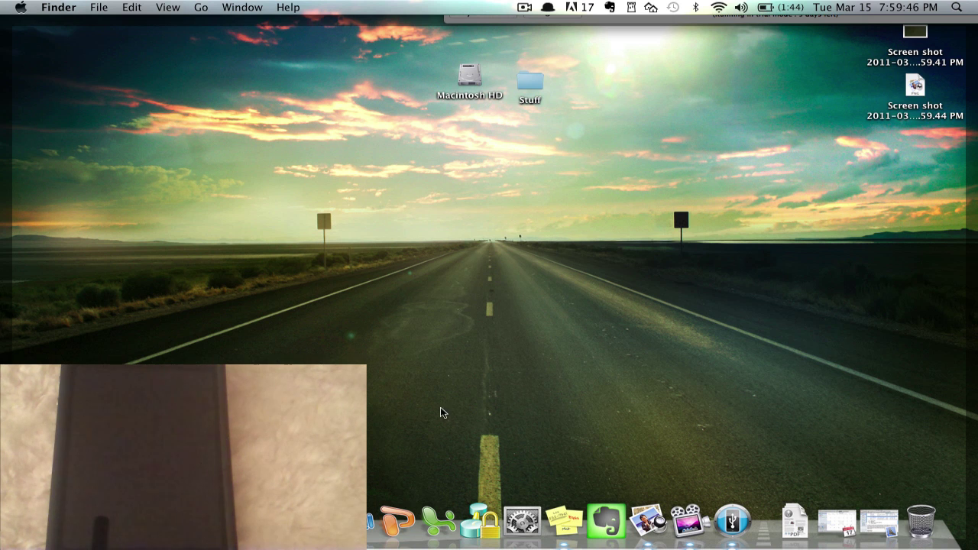
left_click_drag(363, 333, 434, 398)
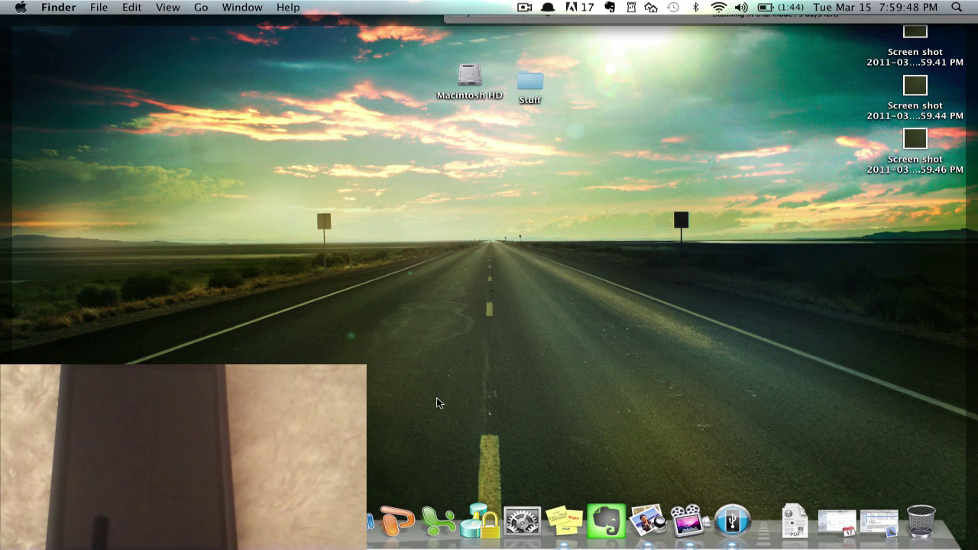
left_click_drag(373, 314, 457, 404)
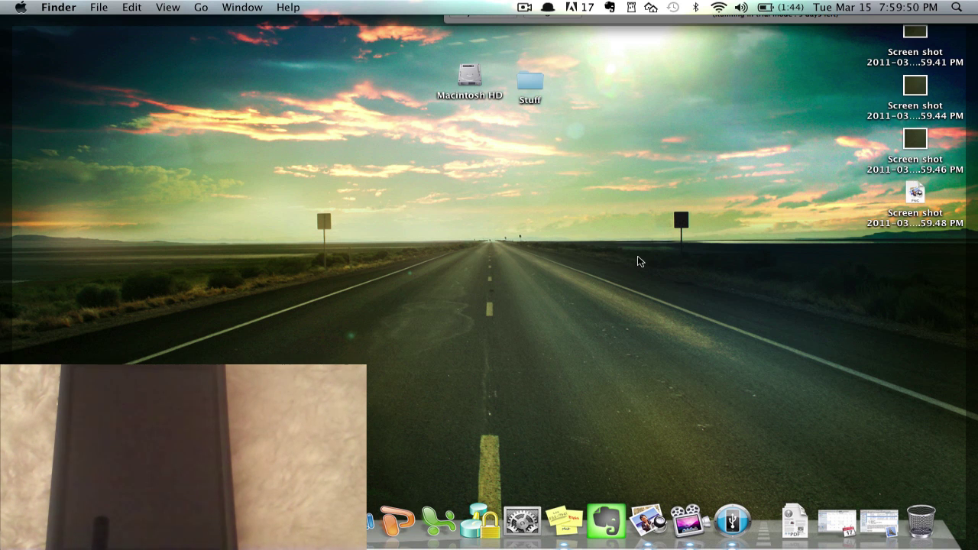
key("F11")
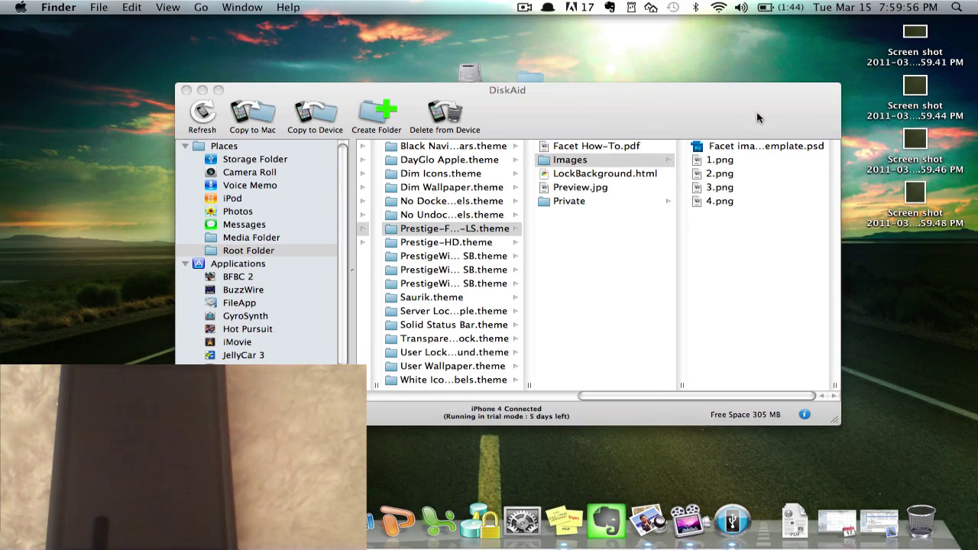
Step: Rename the first two desktop screenshots to 1 and 2
left_click(757, 114)
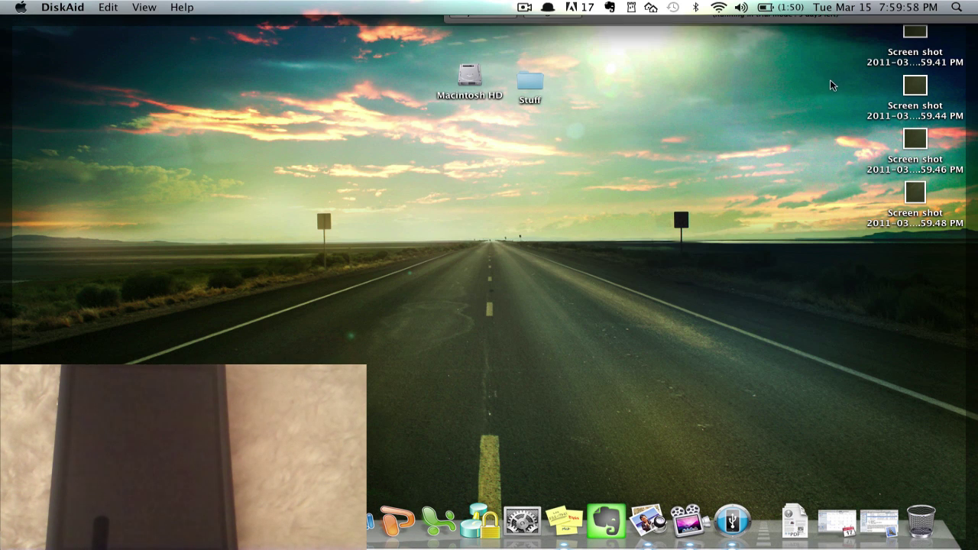
left_click(916, 42)
key("Return")
type("1")
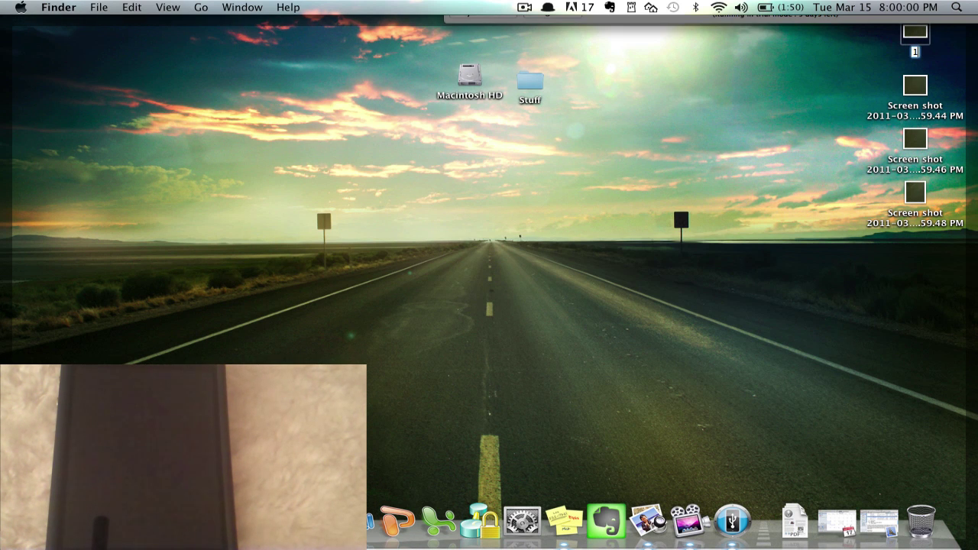
left_click(917, 98)
key("Return")
type("2")
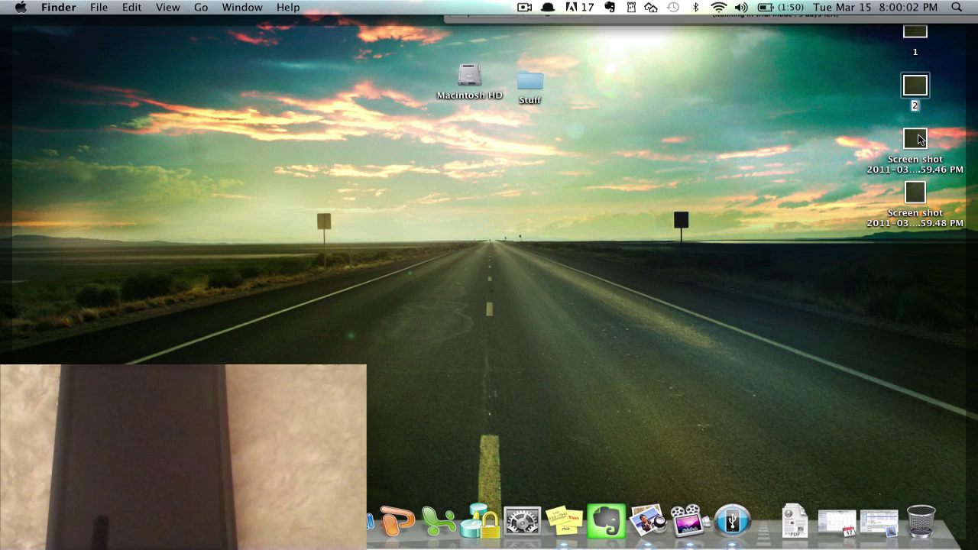
left_click(915, 139)
Step: Rename the third and fourth desktop screenshots to 3 and 4
key("Return")
type("3")
key("Return")
left_click(916, 192)
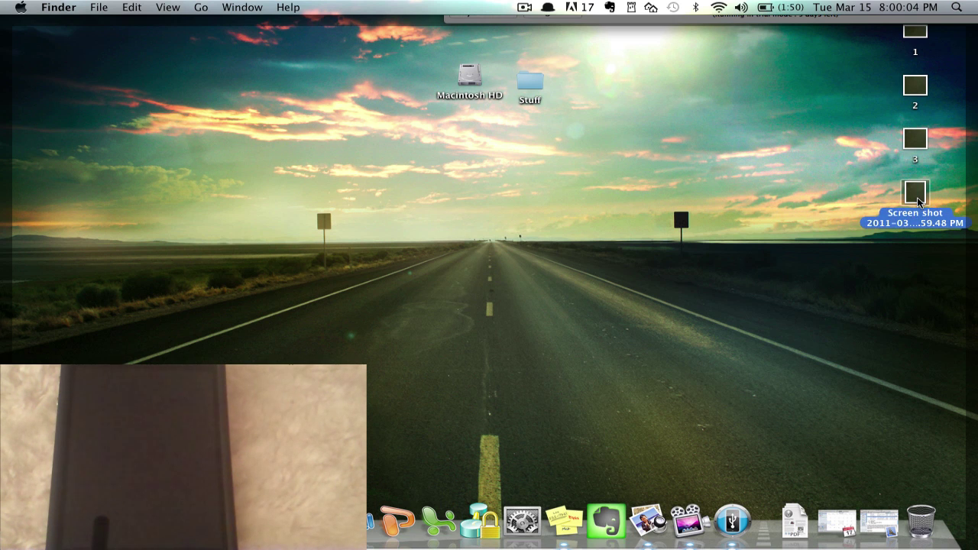
key("Return")
type("4")
left_click(818, 182)
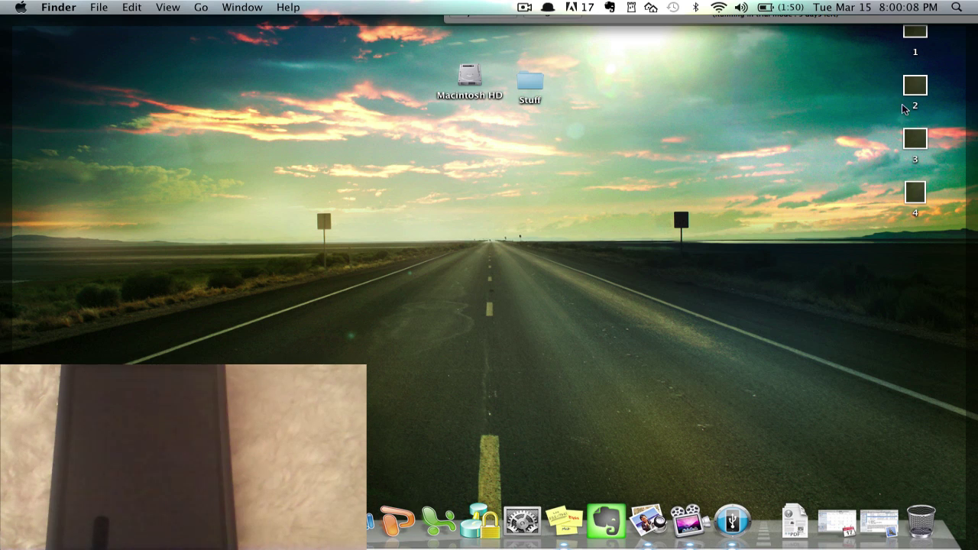
Step: Drag screenshots 1–4 into the Images folder, choosing Replace for each existing PNG
mouse_move(881, 36)
left_mouse_down()
mouse_move(940, 111)
mouse_move(940, 218)
mouse_move(871, 193)
mouse_move(741, 190)
mouse_move(741, 152)
left_mouse_up()
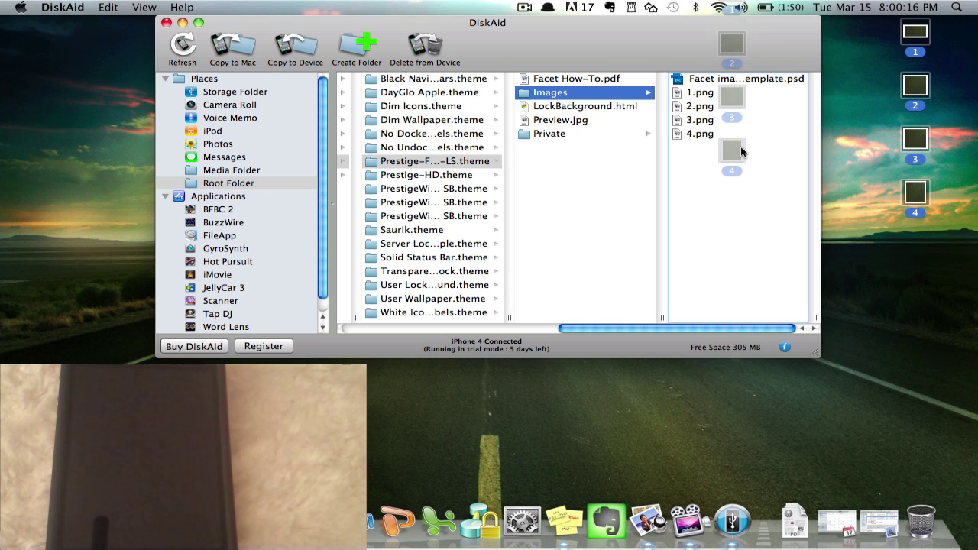
left_click_drag(741, 152, 741, 151)
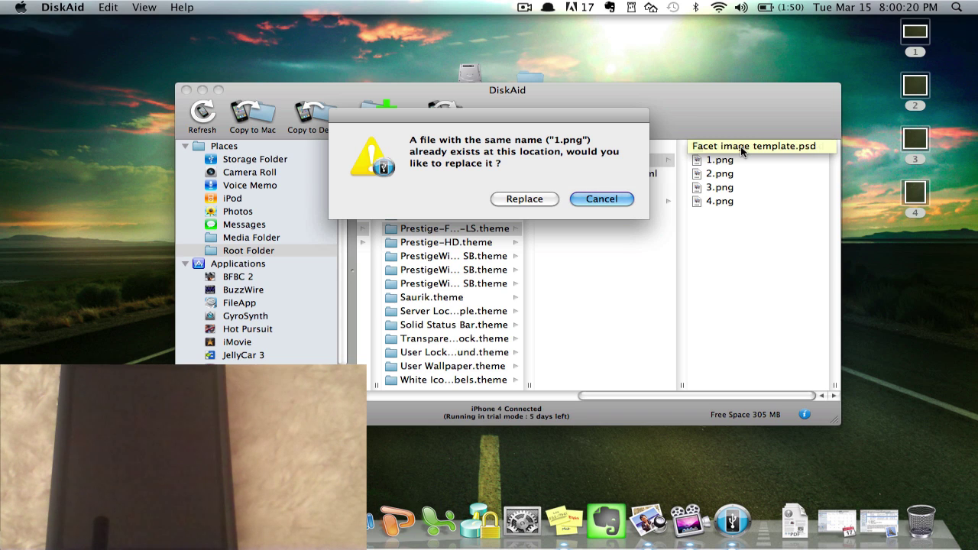
left_click(533, 203)
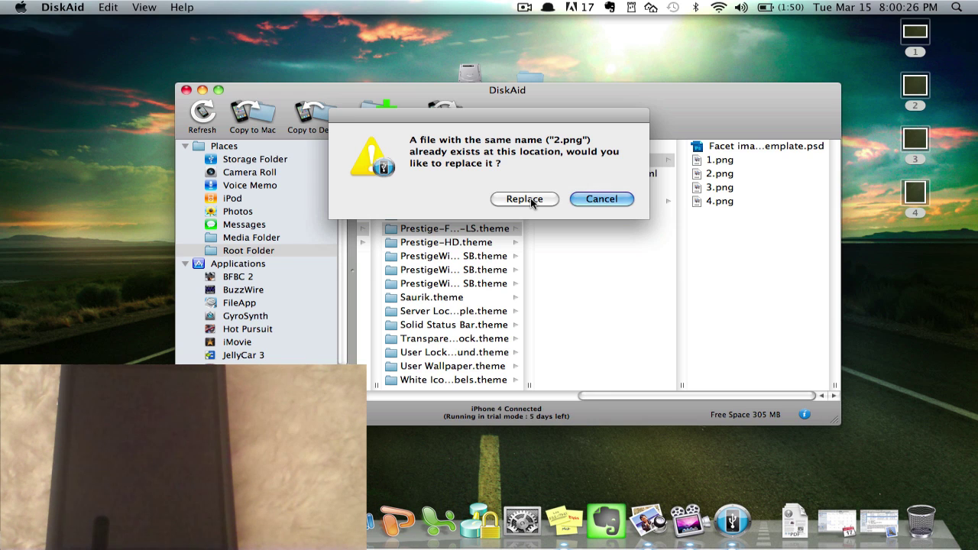
left_click(533, 204)
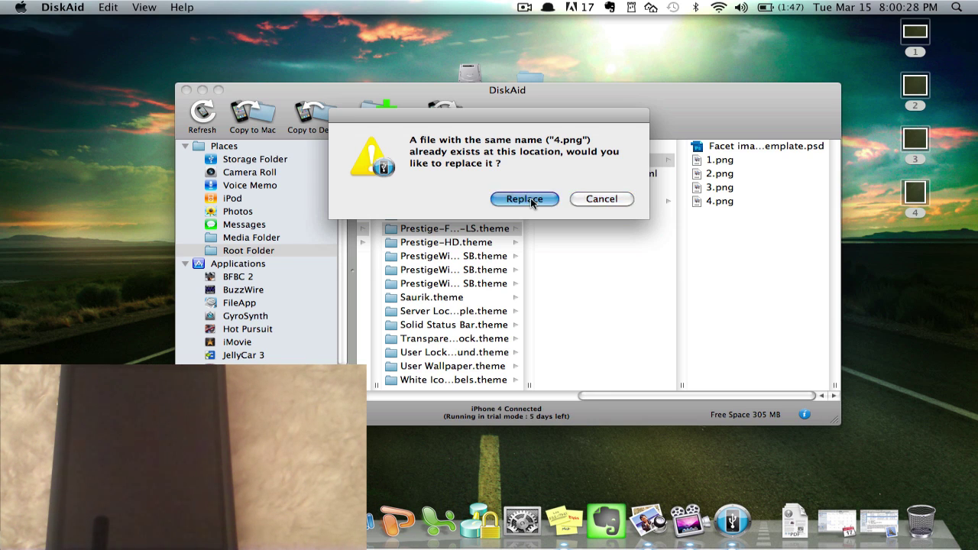
left_click(533, 201)
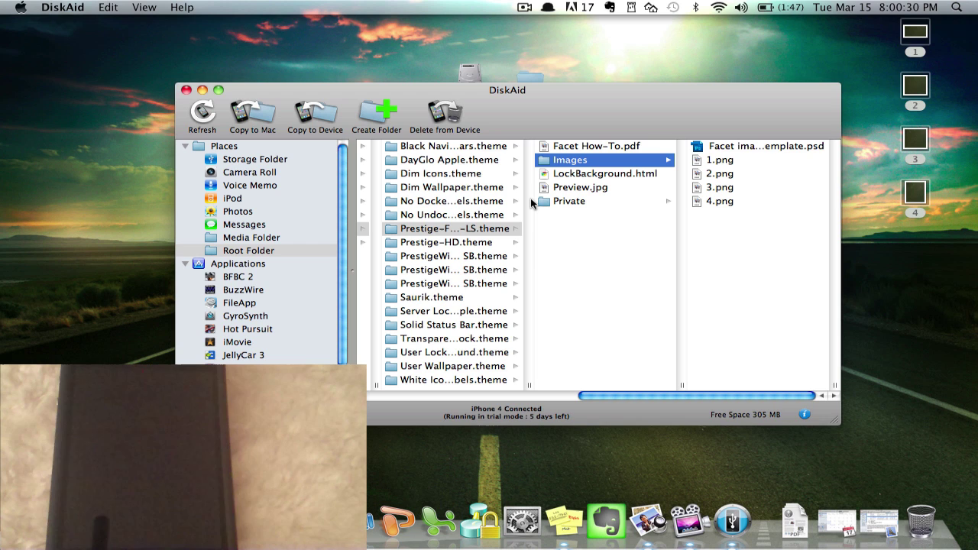